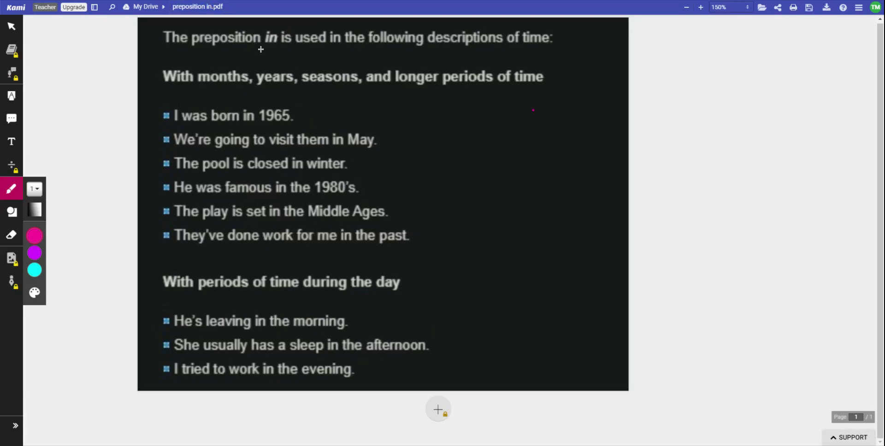
# Circle the title's 'in' and underline the months/years line and 'in 1965' in pink.
pyautogui.moveTo(261, 50)
pyautogui.mouseDown()
pyautogui.moveTo(282, 41)
pyautogui.moveTo(274, 23)
pyautogui.moveTo(264, 46)
pyautogui.mouseUp()
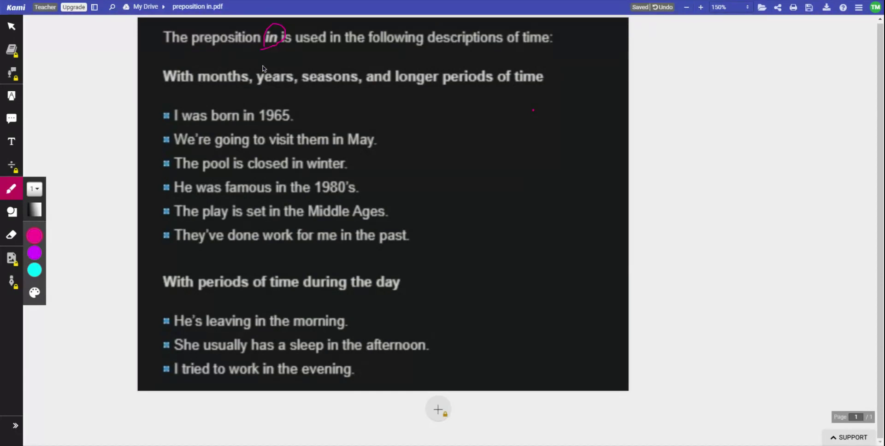
pyautogui.moveTo(195, 87); pyautogui.dragTo(347, 90)
pyautogui.moveTo(484, 94); pyautogui.dragTo(487, 101)
pyautogui.moveTo(243, 124); pyautogui.dragTo(292, 124)
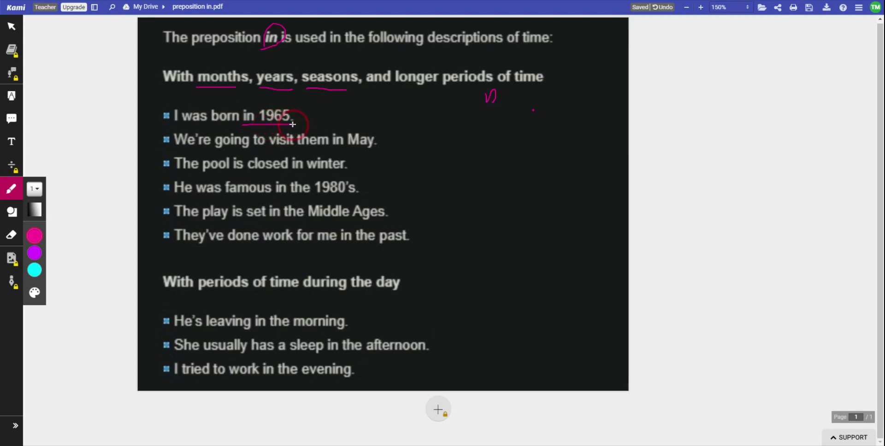
# Place a red text box reading 'year' just after '1965.'.
pyautogui.click(19, 147)
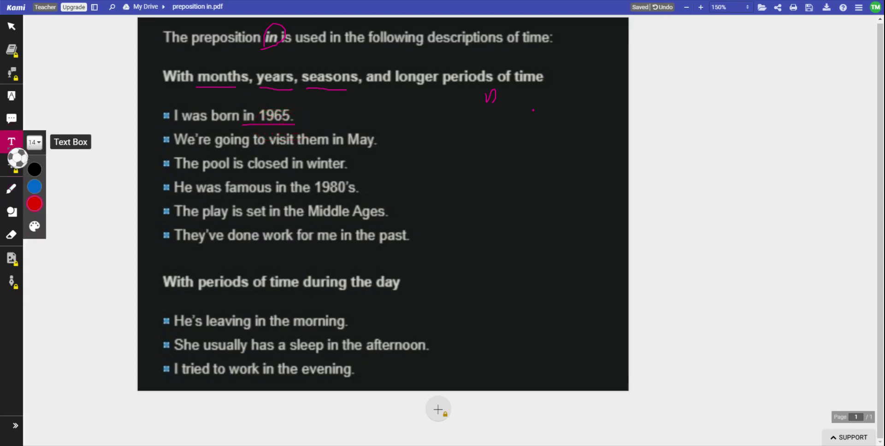
pyautogui.click(299, 113)
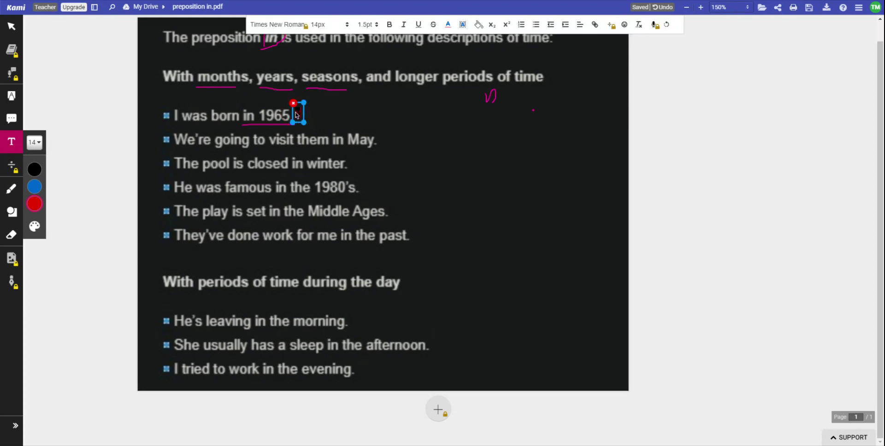
pyautogui.write('year')
pyautogui.click(377, 112)
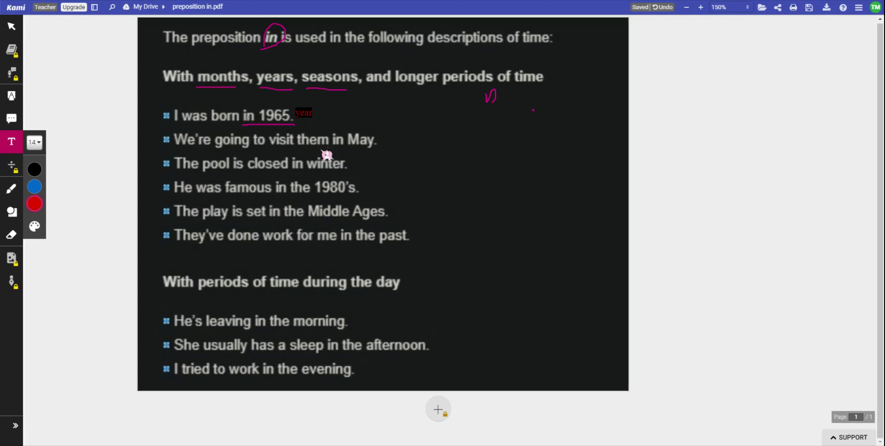
# Underline 'in May' in pink and add a red 'month' text box to its right.
pyautogui.click(12, 188)
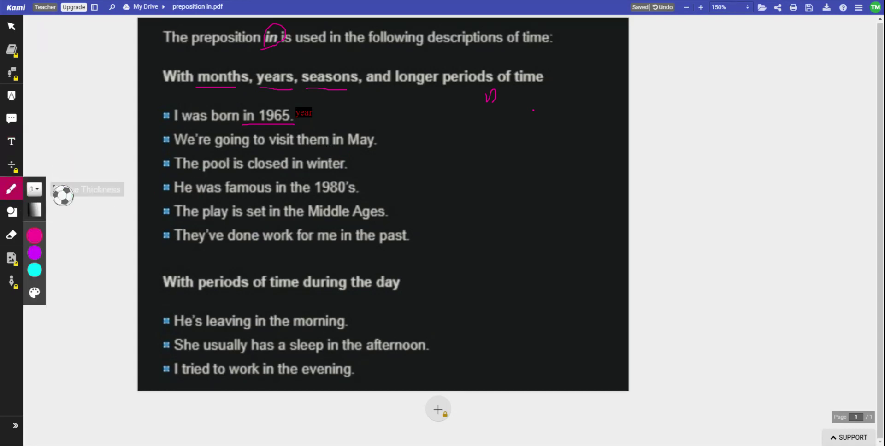
pyautogui.moveTo(338, 148); pyautogui.dragTo(378, 150)
pyautogui.click(11, 141)
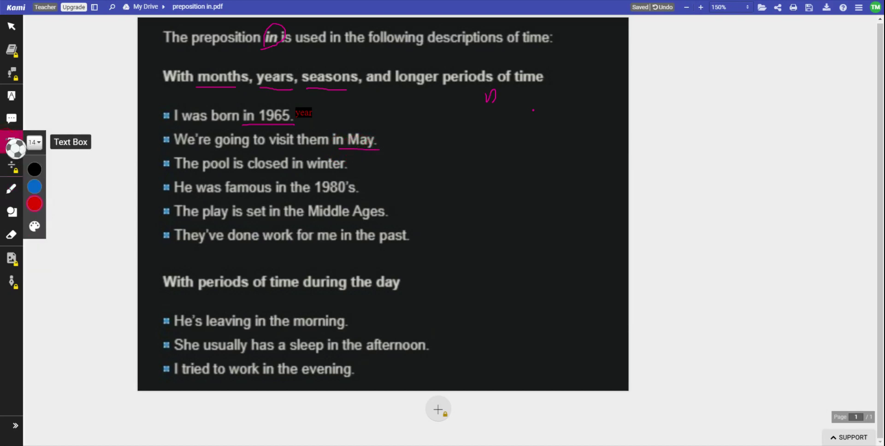
pyautogui.moveTo(386, 131); pyautogui.dragTo(396, 146)
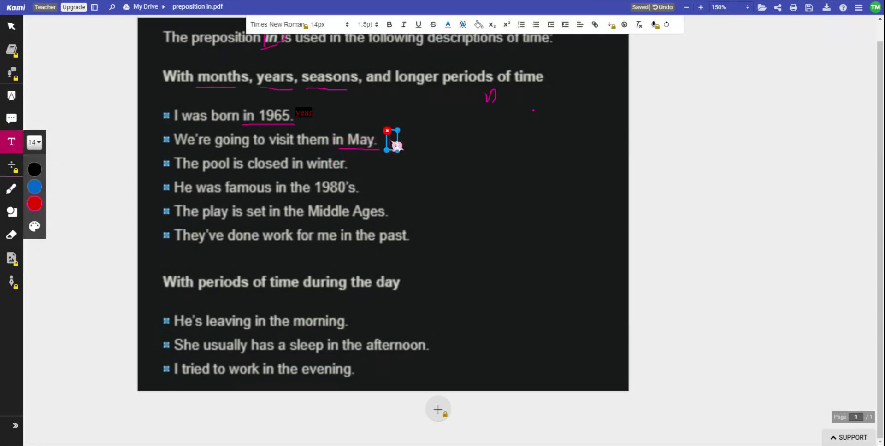
pyautogui.write('month')
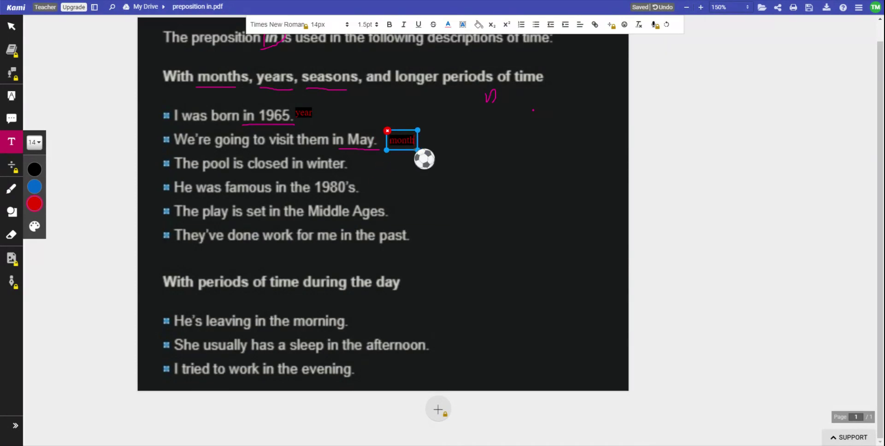
# Widen the 'month' label box and enlarge its text to 18 px.
pyautogui.moveTo(417, 149); pyautogui.dragTo(452, 153)
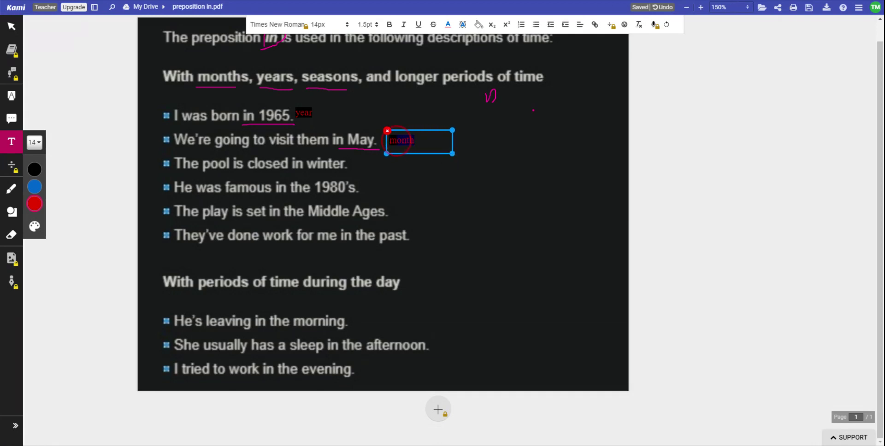
pyautogui.moveTo(413, 140); pyautogui.dragTo(389, 141)
pyautogui.click(36, 143)
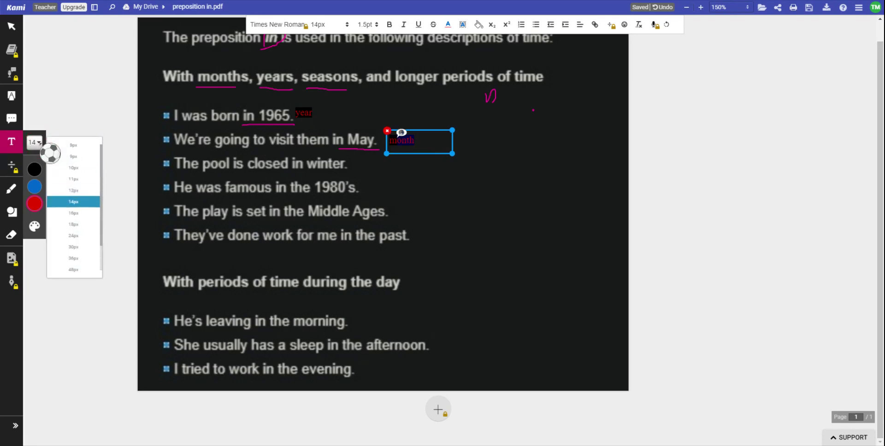
pyautogui.click(89, 226)
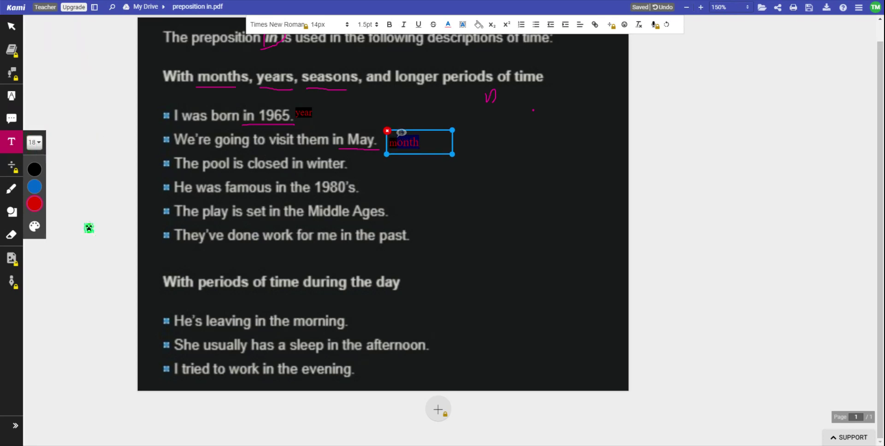
pyautogui.click(111, 211)
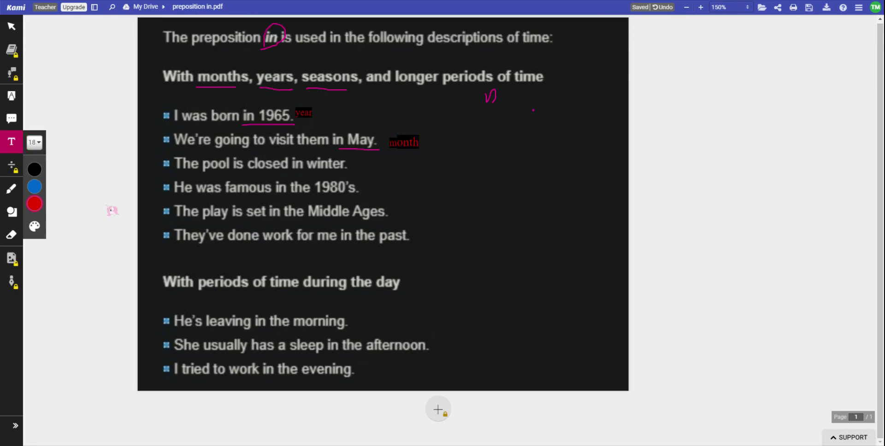
# Underline 'winter' in pink and add a 24 px red 'season' label after it.
pyautogui.click(12, 189)
pyautogui.moveTo(310, 174); pyautogui.dragTo(345, 174)
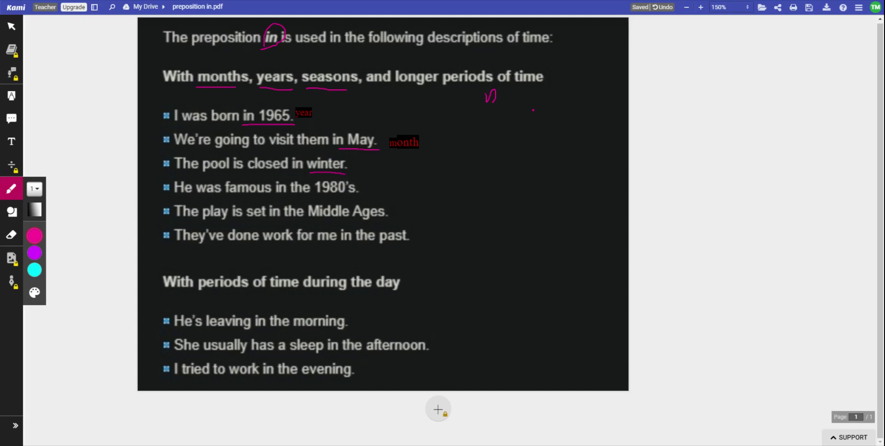
pyautogui.click(11, 142)
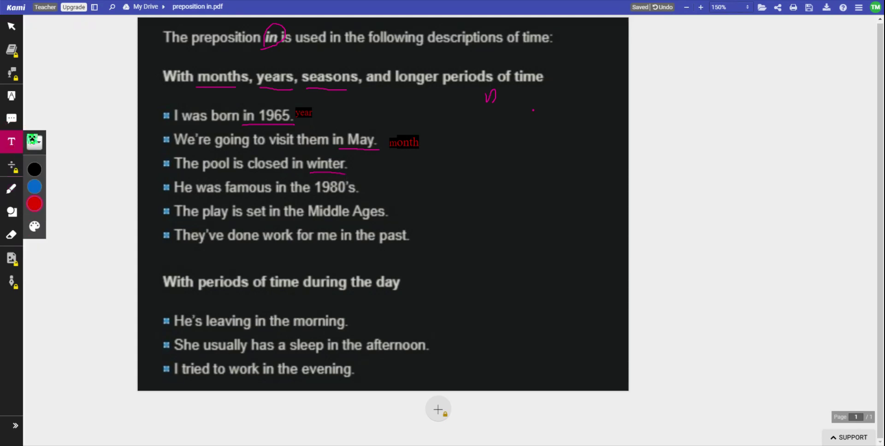
pyautogui.click(36, 143)
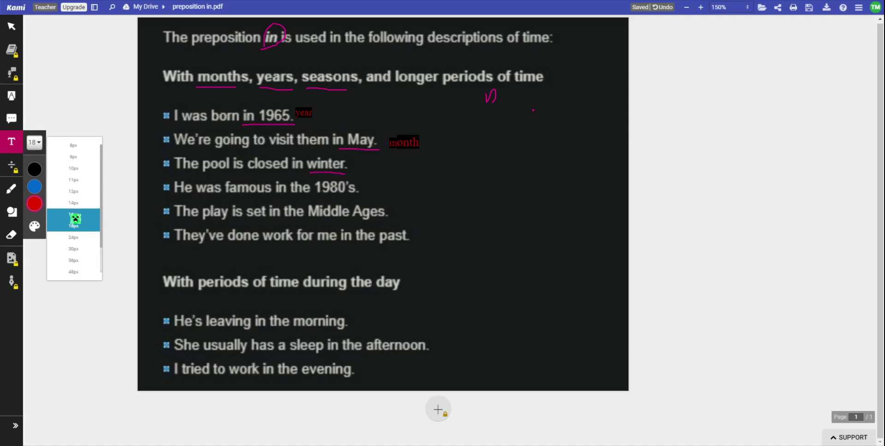
pyautogui.click(74, 237)
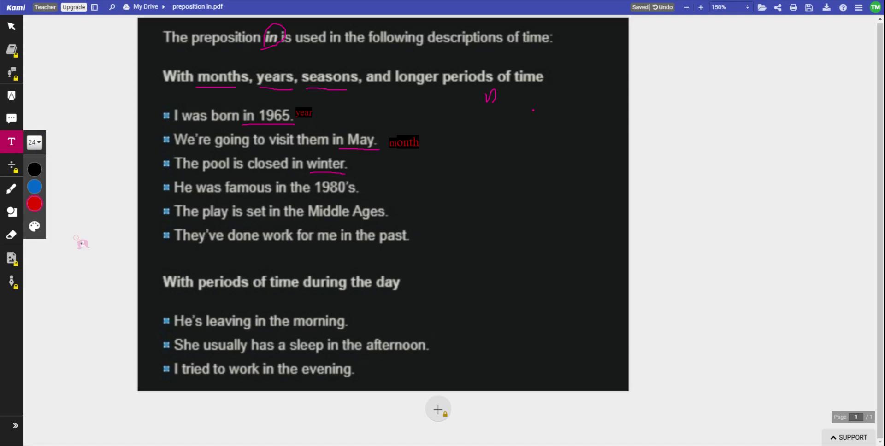
pyautogui.click(352, 160)
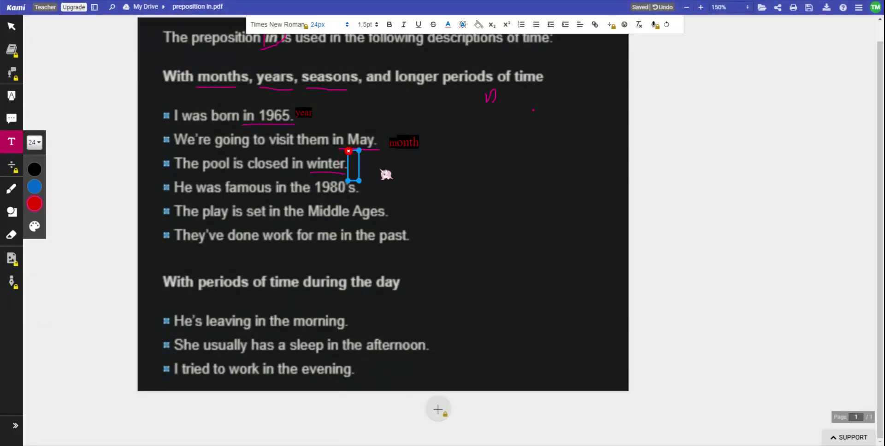
pyautogui.write('seas')
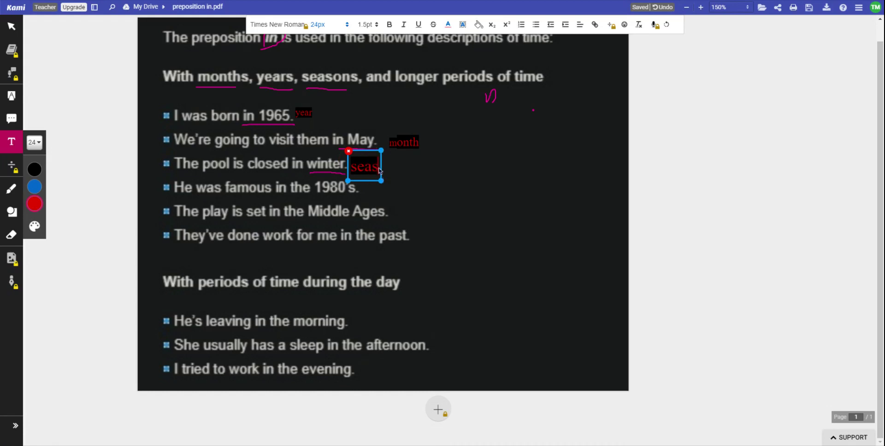
pyautogui.write('on')
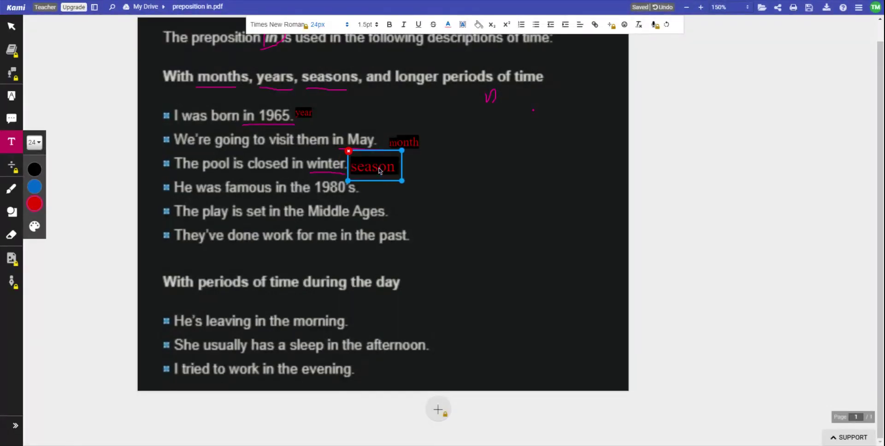
pyautogui.click(449, 178)
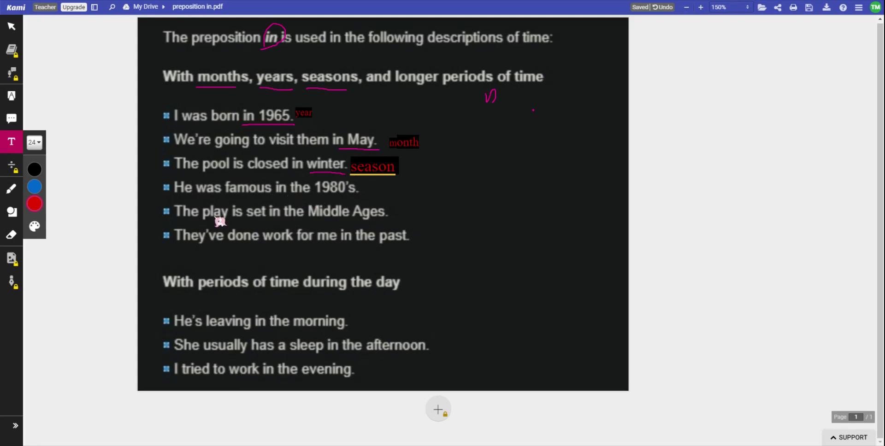
# Underline '1980's' in pink and start a red 'decade' label beside it.
pyautogui.click(12, 188)
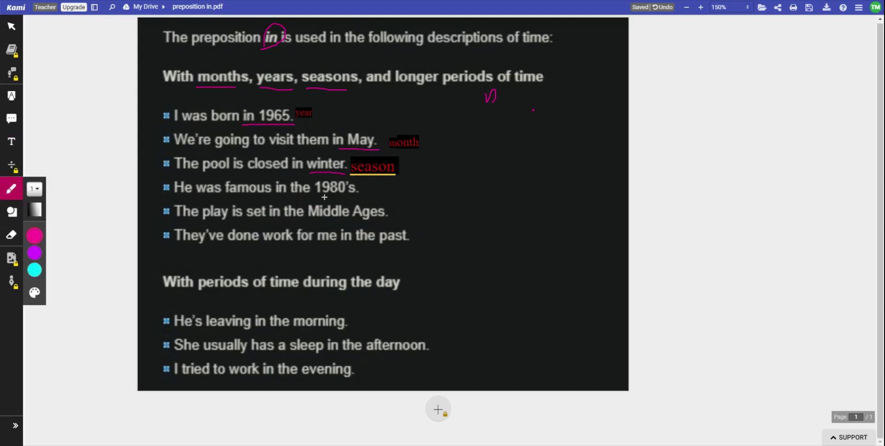
pyautogui.moveTo(316, 199); pyautogui.dragTo(384, 194)
pyautogui.click(11, 142)
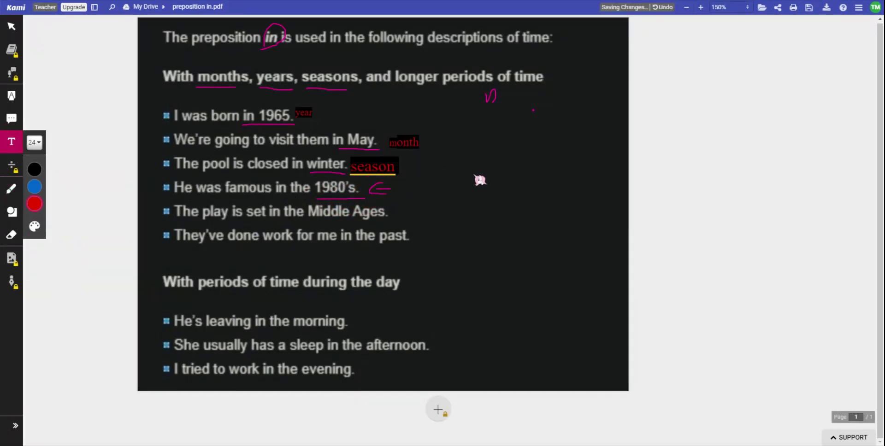
pyautogui.click(409, 192)
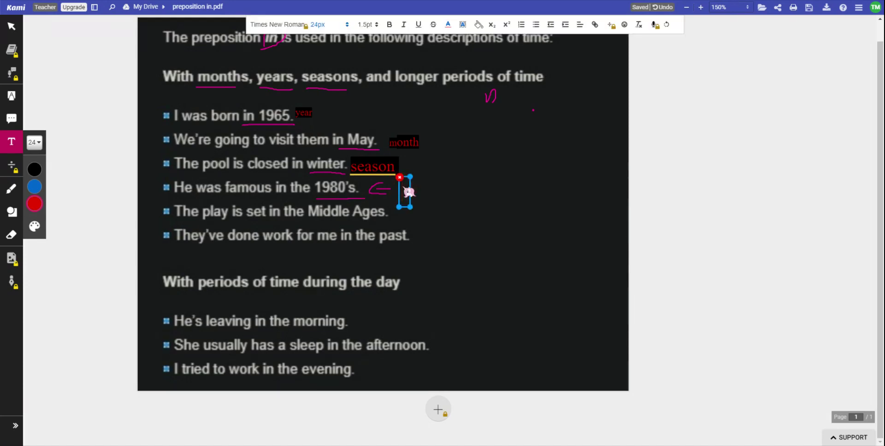
pyautogui.write('decad')
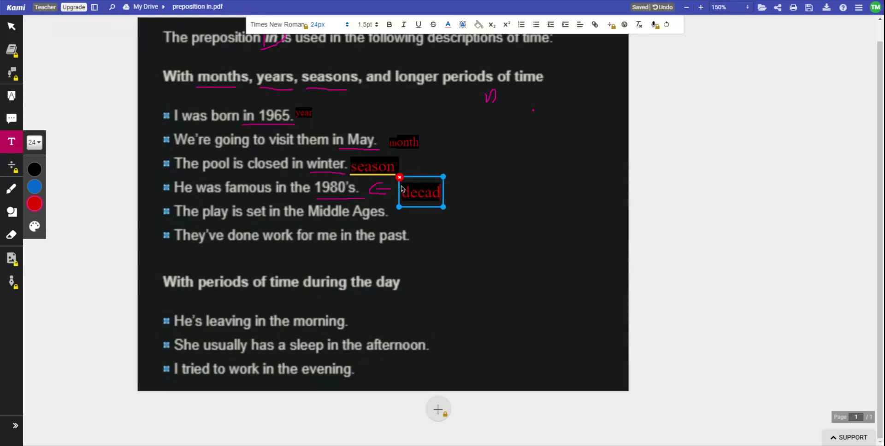
pyautogui.write('e')
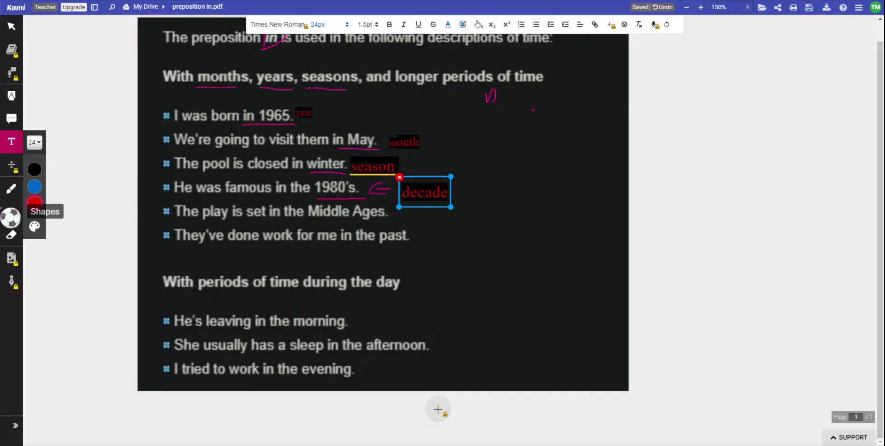
# Finish the 'decade' label, underline 'in the Middle Ages' in pink, and label it 'era'.
pyautogui.click(11, 191)
pyautogui.click(12, 197)
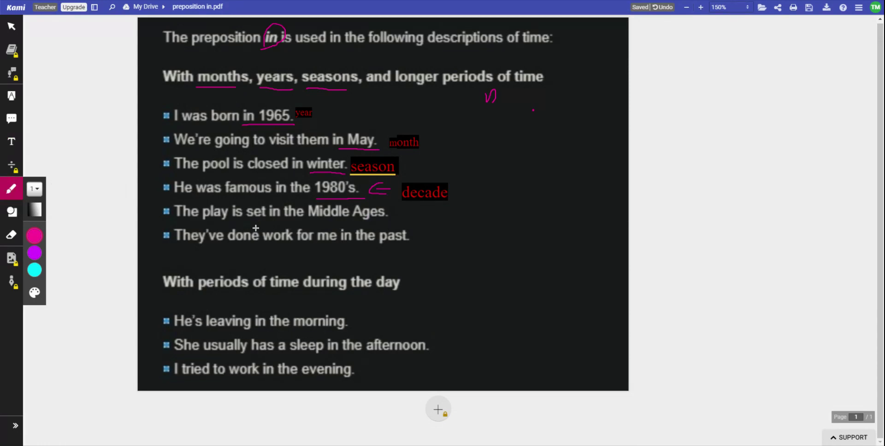
pyautogui.moveTo(266, 219)
pyautogui.mouseDown()
pyautogui.moveTo(388, 224)
pyautogui.moveTo(396, 210)
pyautogui.moveTo(406, 217)
pyautogui.mouseUp()
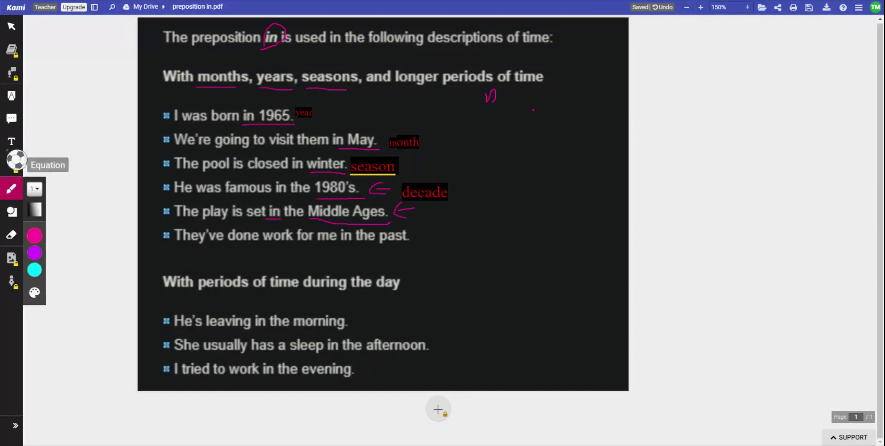
pyautogui.click(11, 141)
pyautogui.click(421, 220)
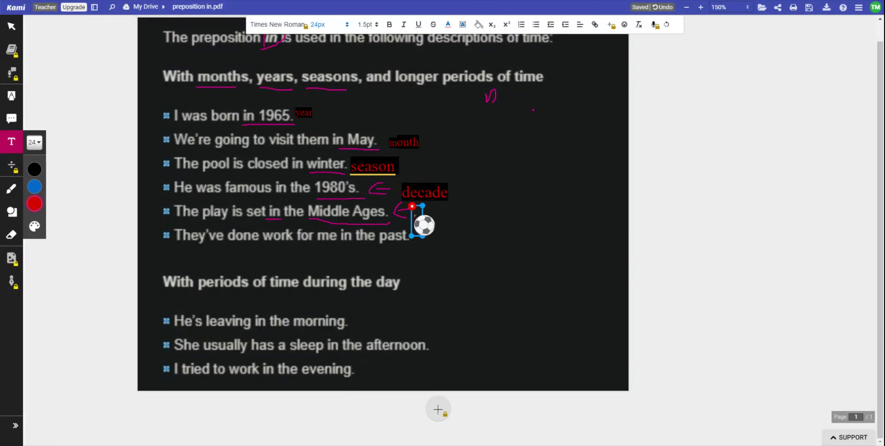
pyautogui.write('era')
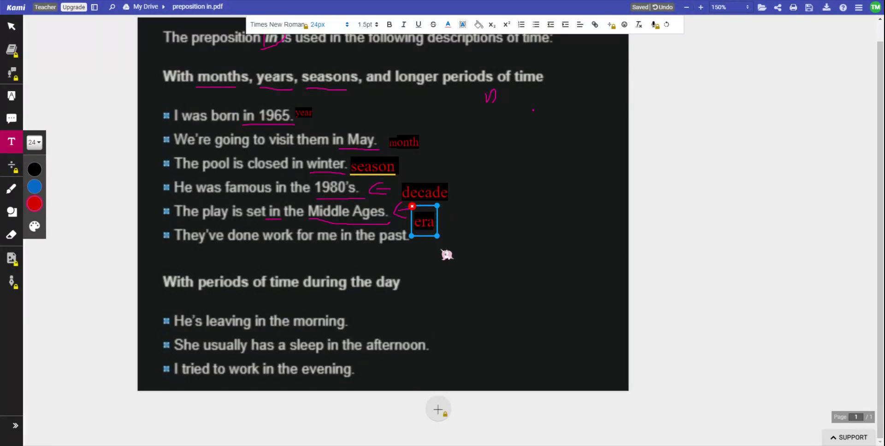
pyautogui.click(12, 189)
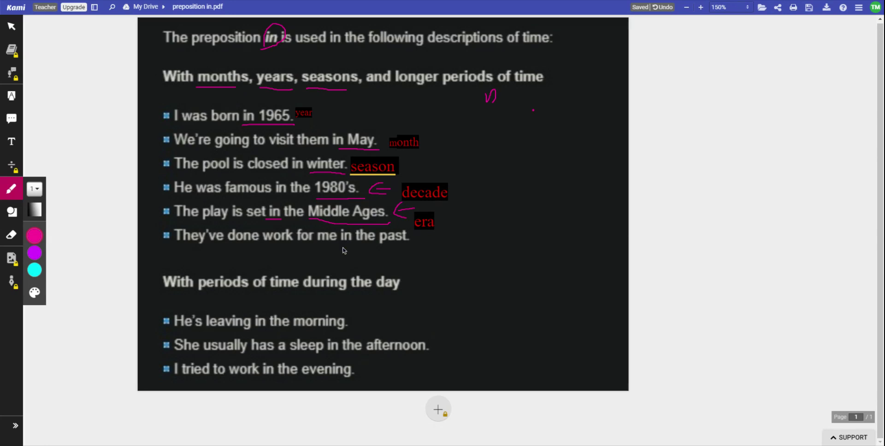
# Underline 'in the past' in pink and add a red 'indefinite' label to its right.
pyautogui.moveTo(338, 246); pyautogui.dragTo(430, 248)
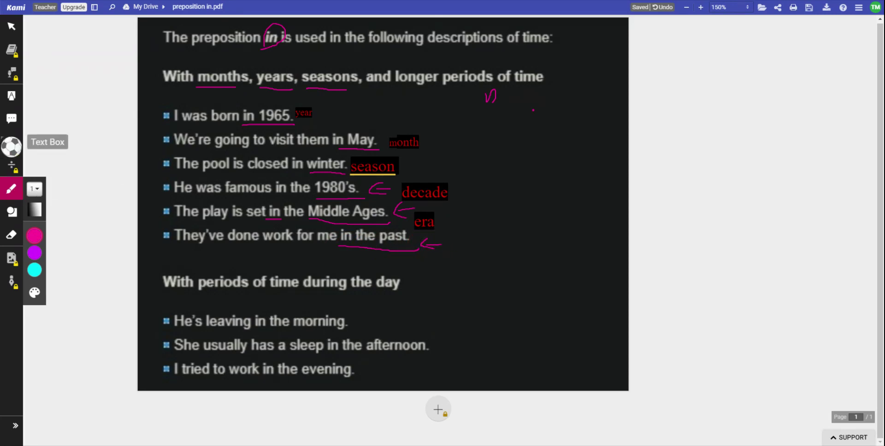
pyautogui.click(11, 142)
pyautogui.click(453, 249)
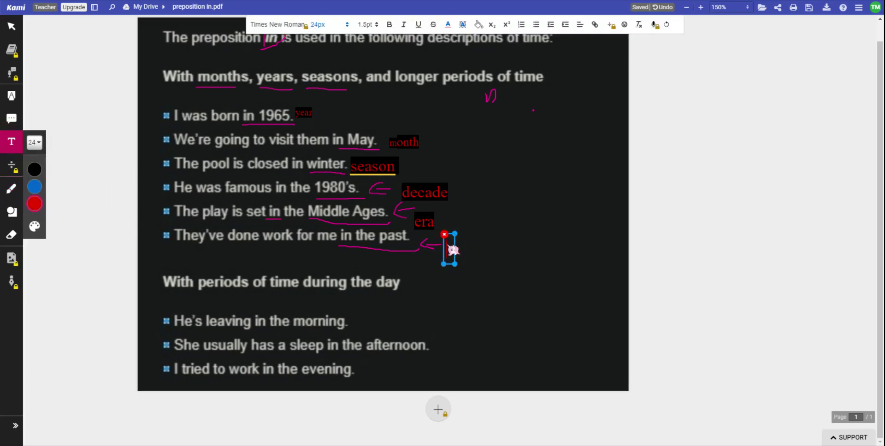
pyautogui.write('indefinite')
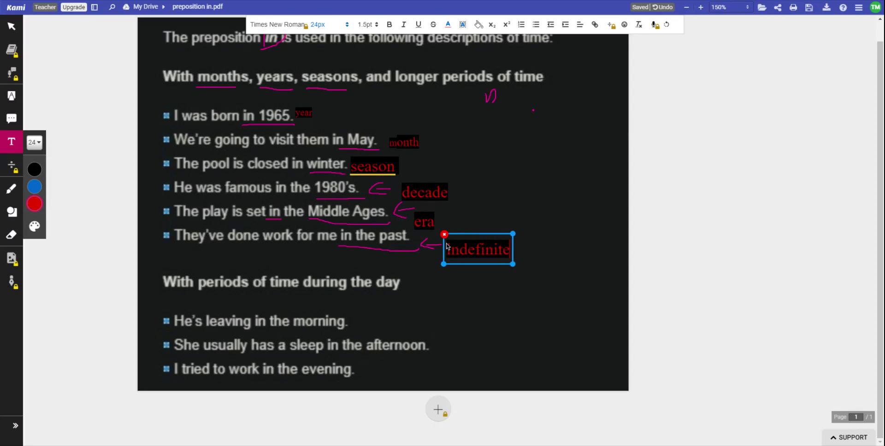
pyautogui.click(425, 262)
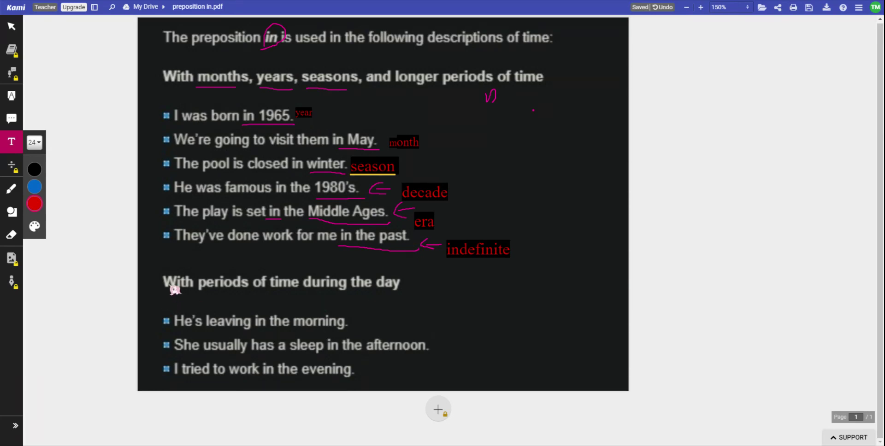
# Underline 'during the day' and 'morning' in pink, then add a red '7-8 hours' label.
pyautogui.click(11, 188)
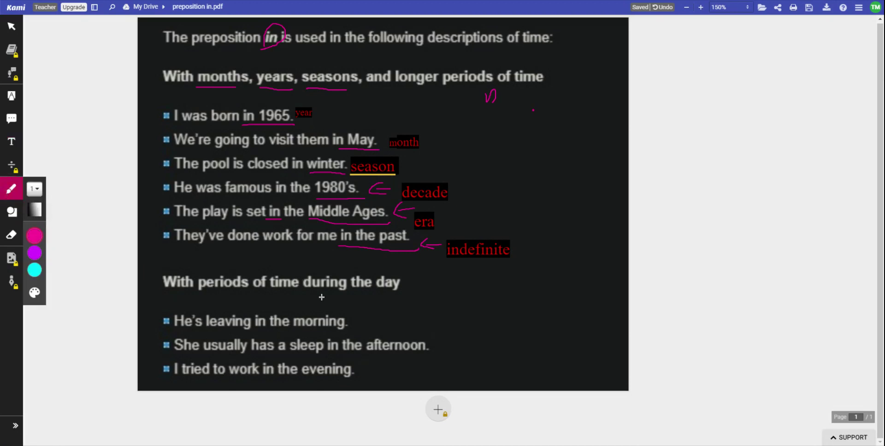
pyautogui.moveTo(303, 293)
pyautogui.mouseDown()
pyautogui.moveTo(396, 294)
pyautogui.moveTo(351, 316)
pyautogui.moveTo(366, 320)
pyautogui.mouseUp()
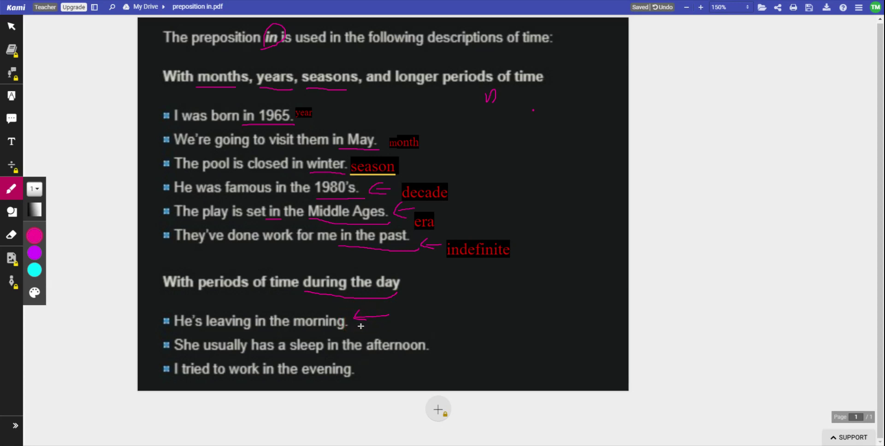
pyautogui.moveTo(295, 328); pyautogui.dragTo(340, 330)
pyautogui.moveTo(409, 313)
pyautogui.mouseDown()
pyautogui.moveTo(401, 324)
pyautogui.moveTo(409, 314)
pyautogui.mouseUp()
pyautogui.click(11, 141)
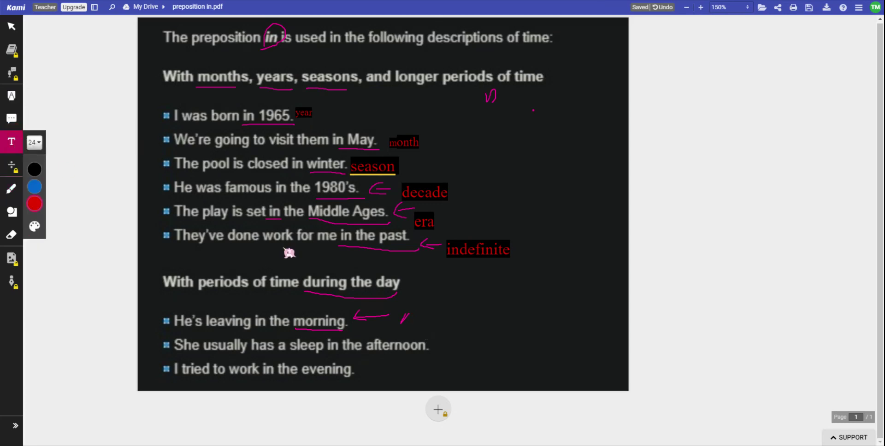
pyautogui.click(431, 315)
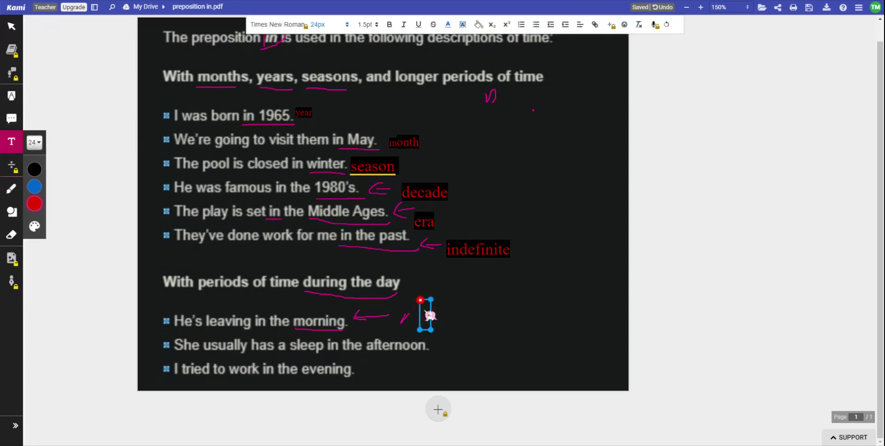
pyautogui.write('t')
pyautogui.write('-8 h')
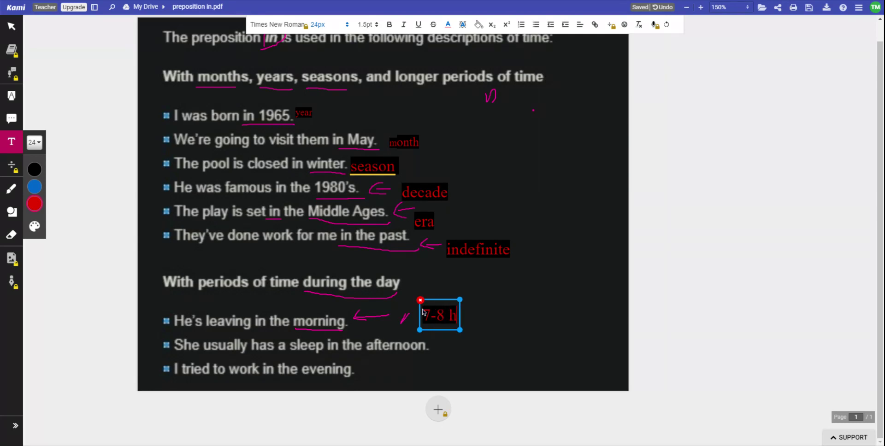
pyautogui.write('ours')
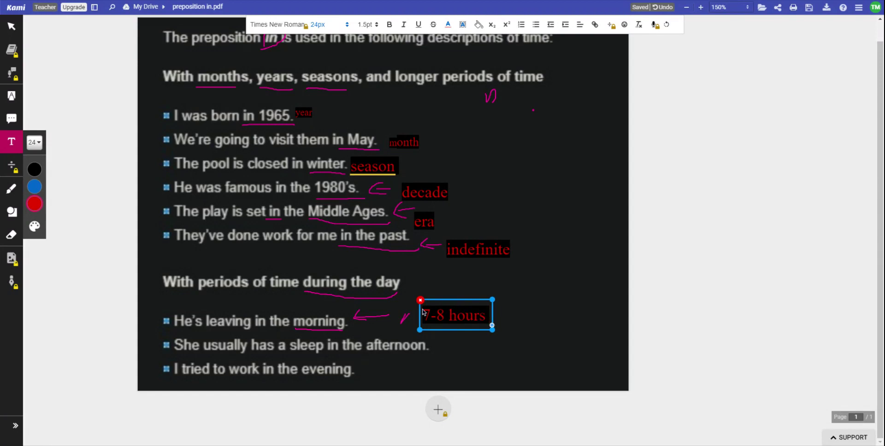
# Underline 'sleep' and 'afternoon' in pink and add a red '12 pm- 5 pm' label.
pyautogui.click(14, 193)
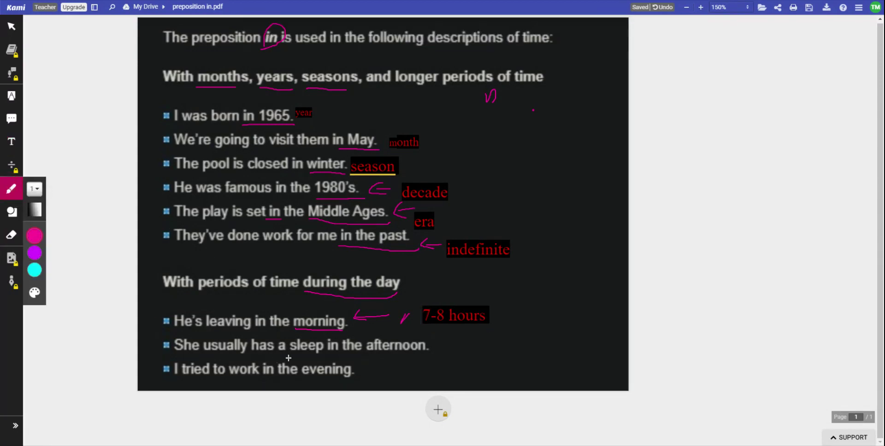
pyautogui.moveTo(284, 354); pyautogui.dragTo(428, 354)
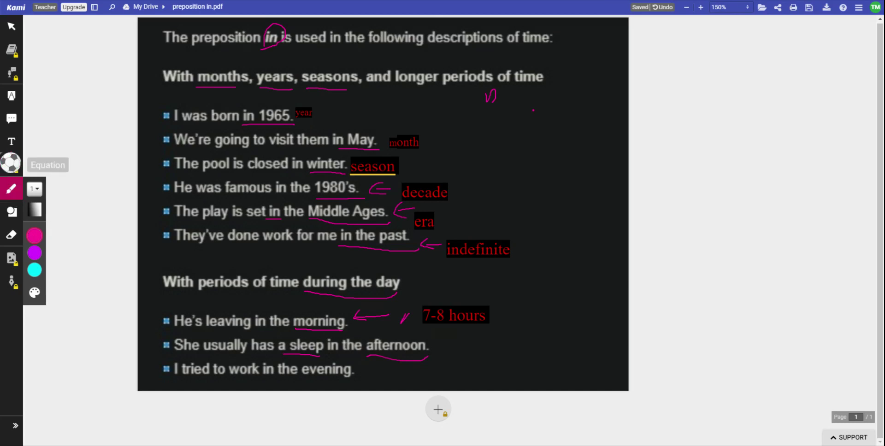
pyautogui.click(16, 146)
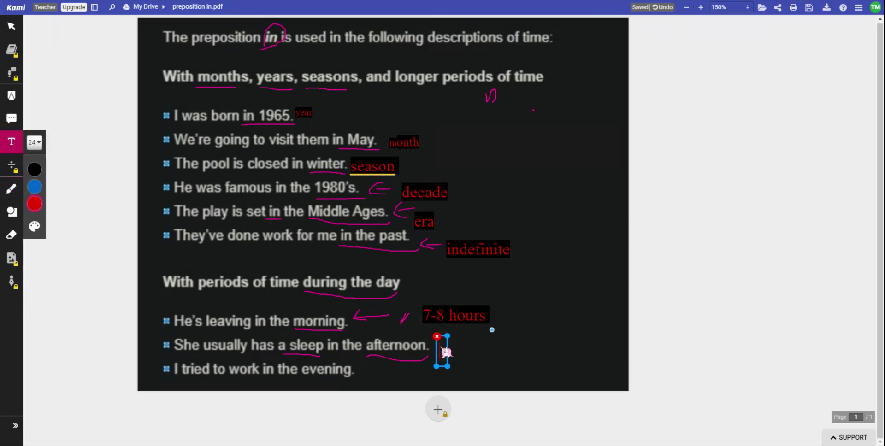
pyautogui.click(444, 351)
pyautogui.write('12')
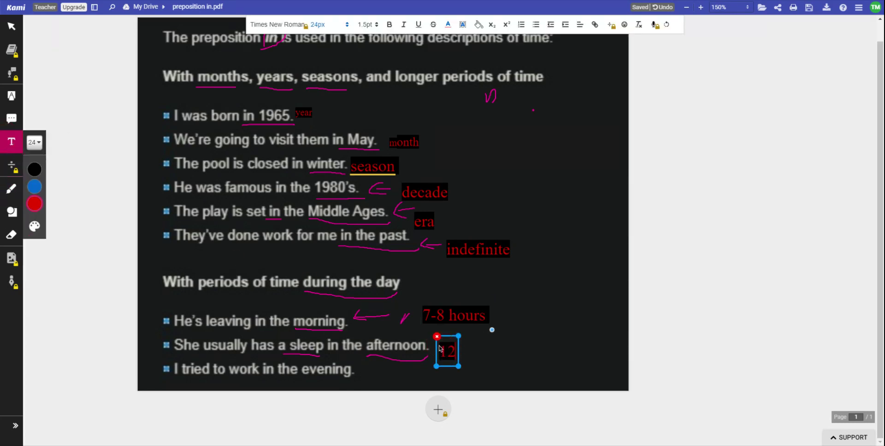
pyautogui.write(' pm')
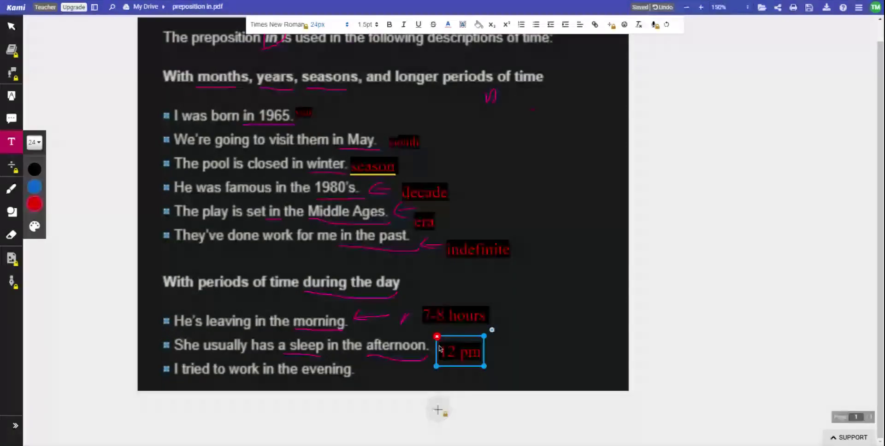
pyautogui.write('- 5 pm')
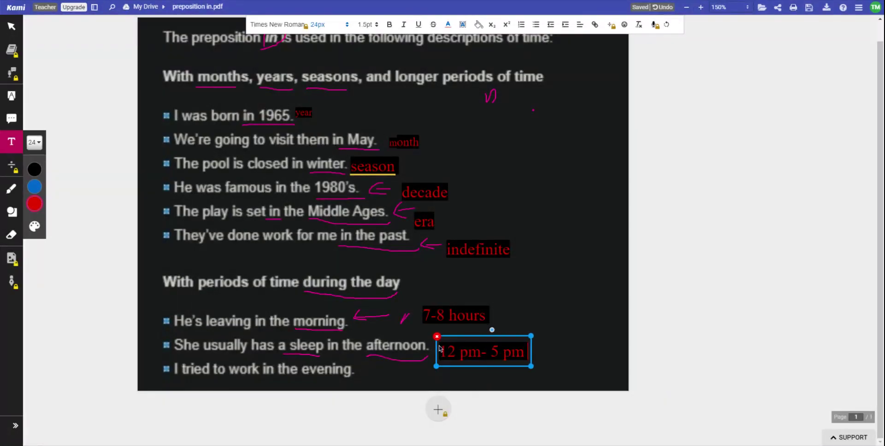
pyautogui.click(560, 347)
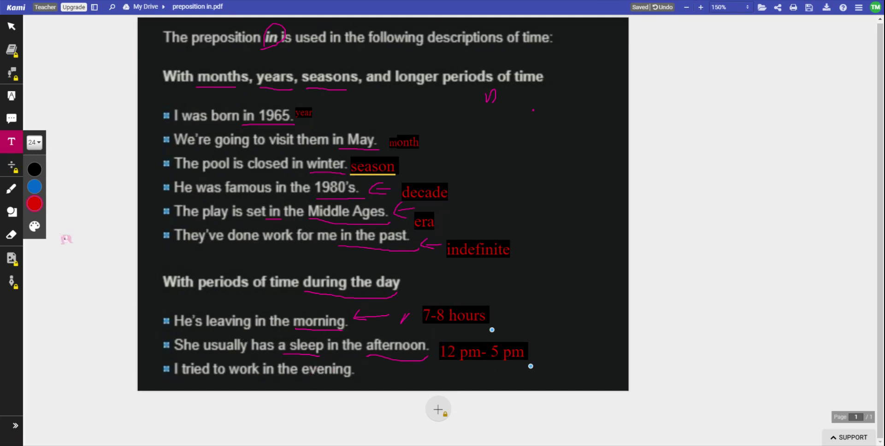
# Underline 'evening' in pink and type a red '5 pm -10 pm' label below it.
pyautogui.click(11, 189)
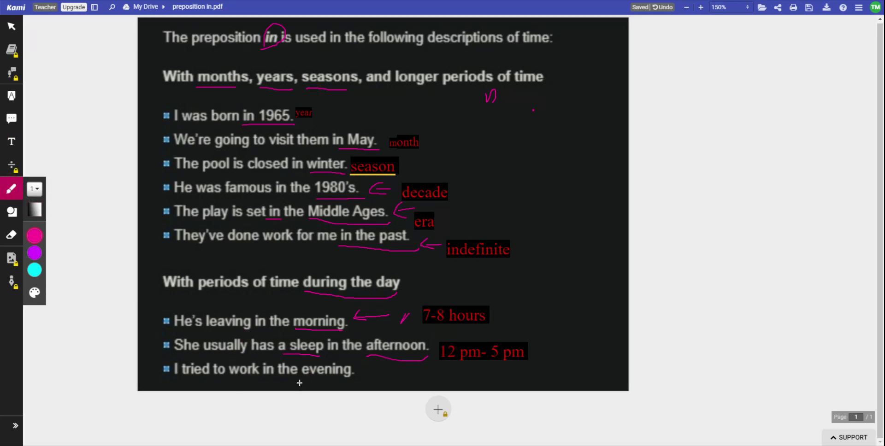
pyautogui.moveTo(300, 382); pyautogui.dragTo(352, 379)
pyautogui.click(11, 141)
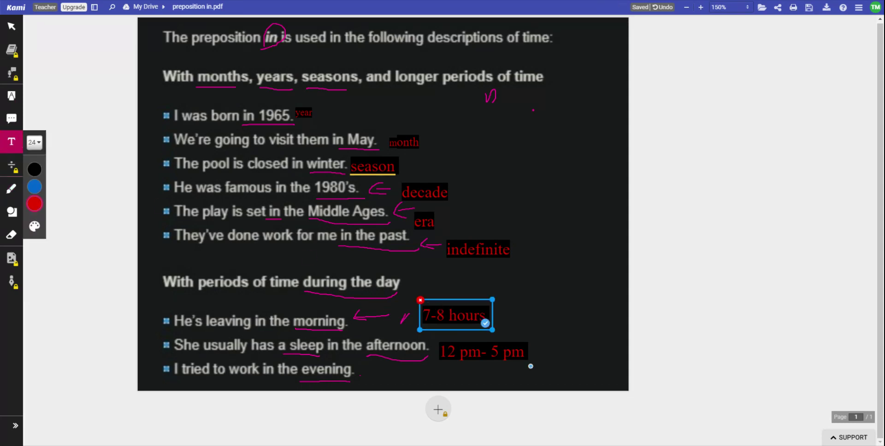
pyautogui.click(373, 376)
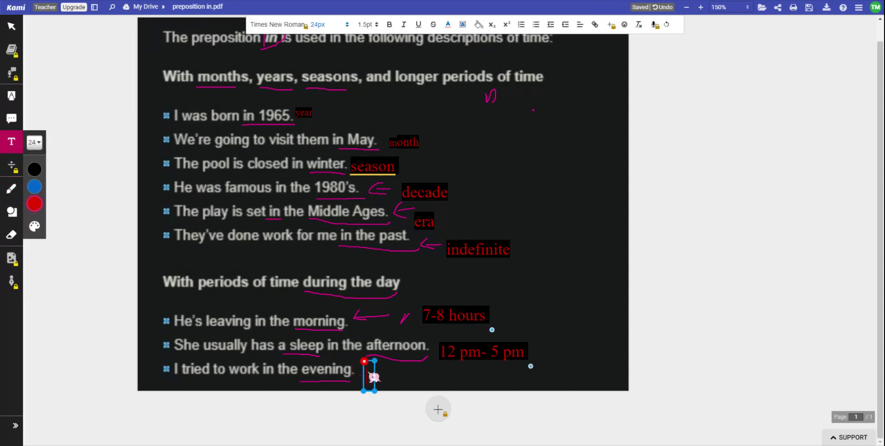
pyautogui.write('5 o')
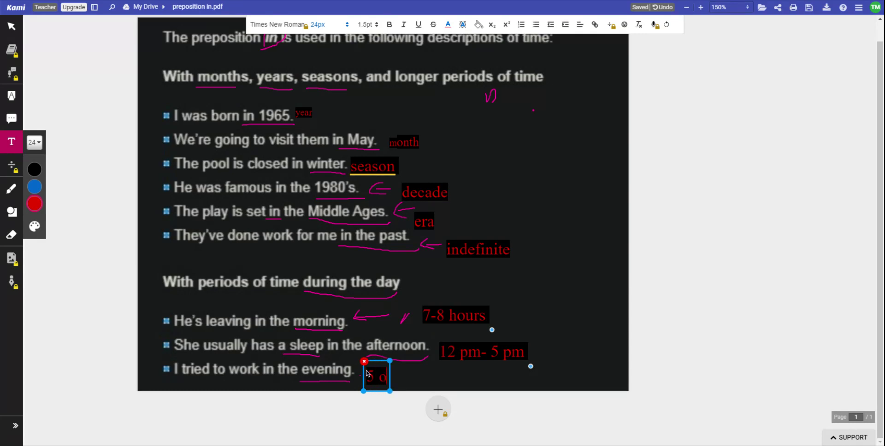
pyautogui.press('BackSpace')
pyautogui.write('pm -')
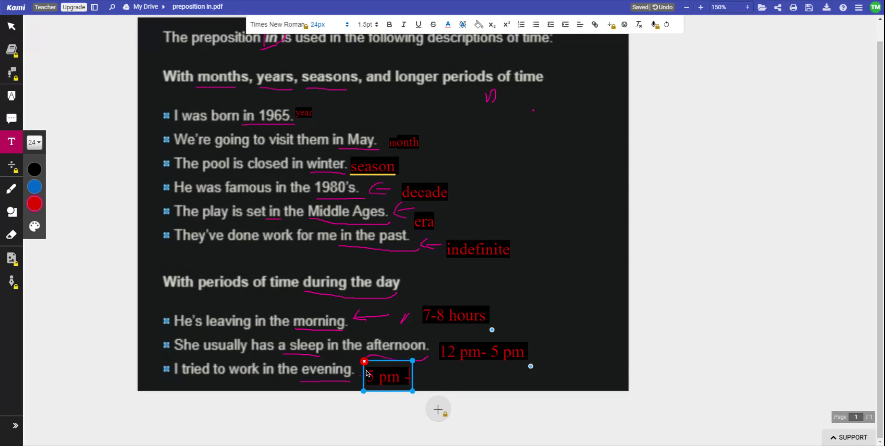
pyautogui.write('10 pm')
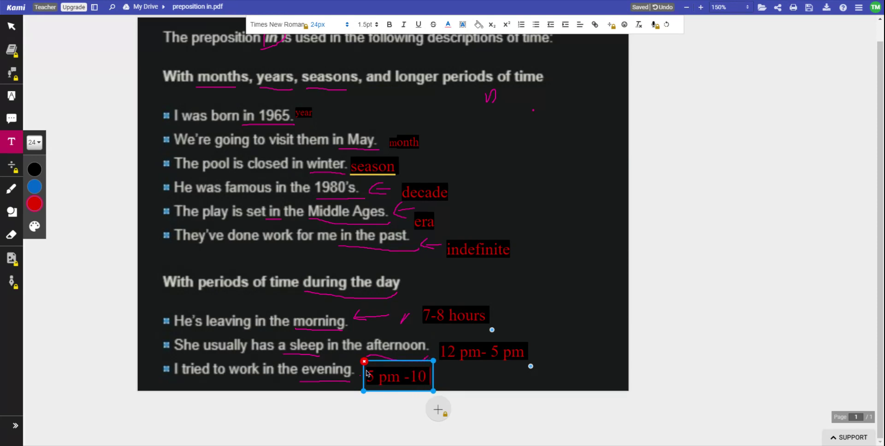